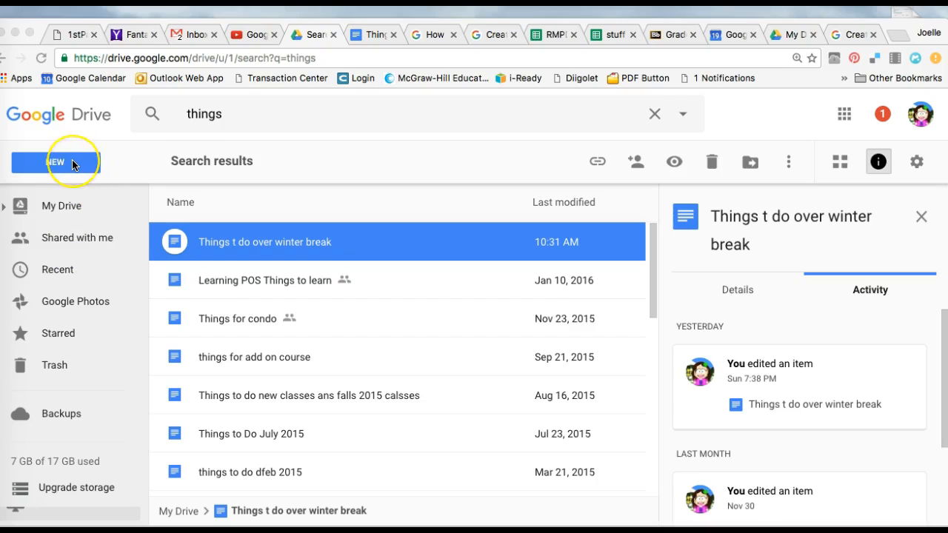
# - Create a new blank Google Form from Google Drive
pyautogui.click(72, 162)
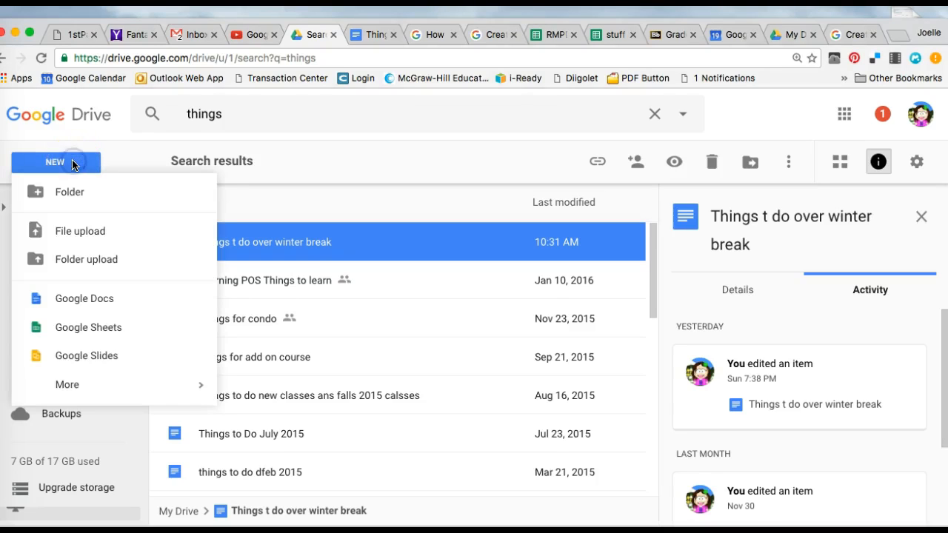
pyautogui.moveTo(69, 391)
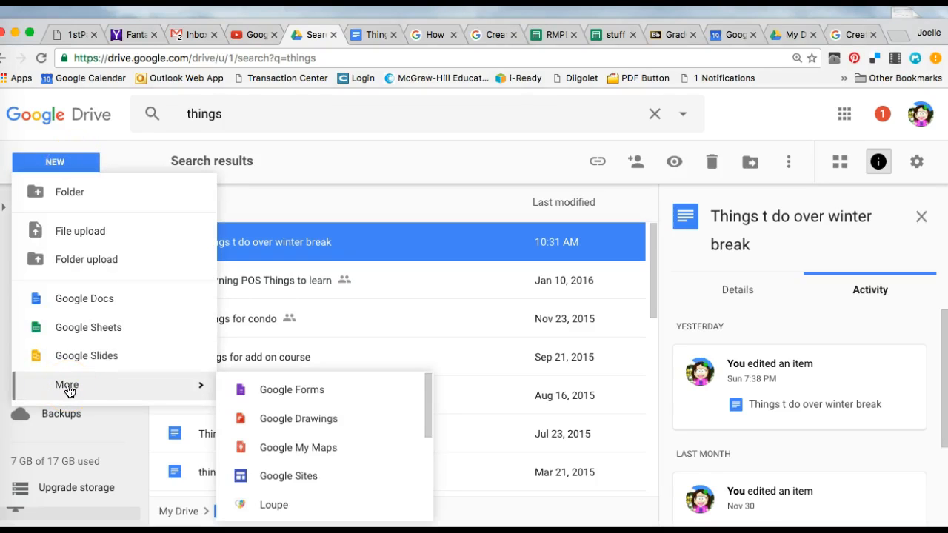
pyautogui.click(272, 391)
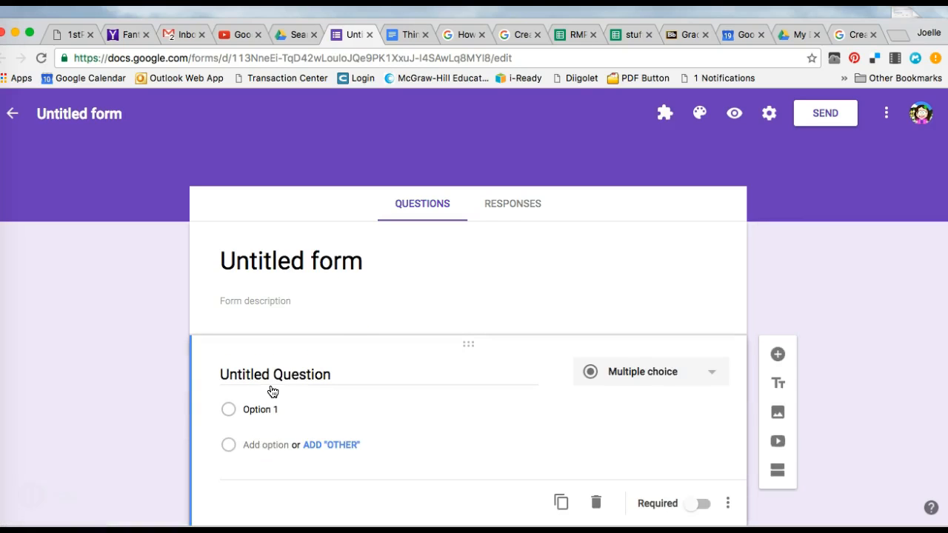
# - Make the form a quiz in its settings and set grades to be released later, after manual review
pyautogui.click(770, 116)
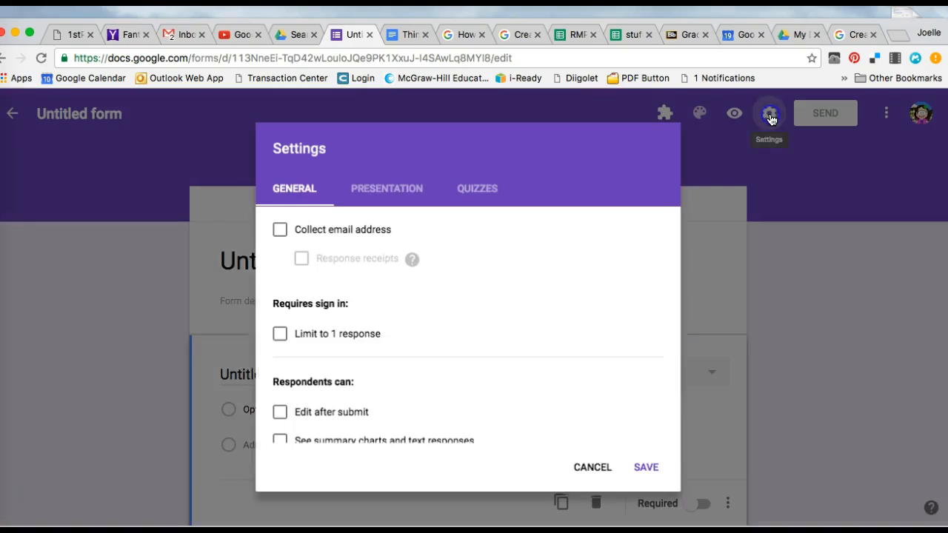
pyautogui.click(478, 188)
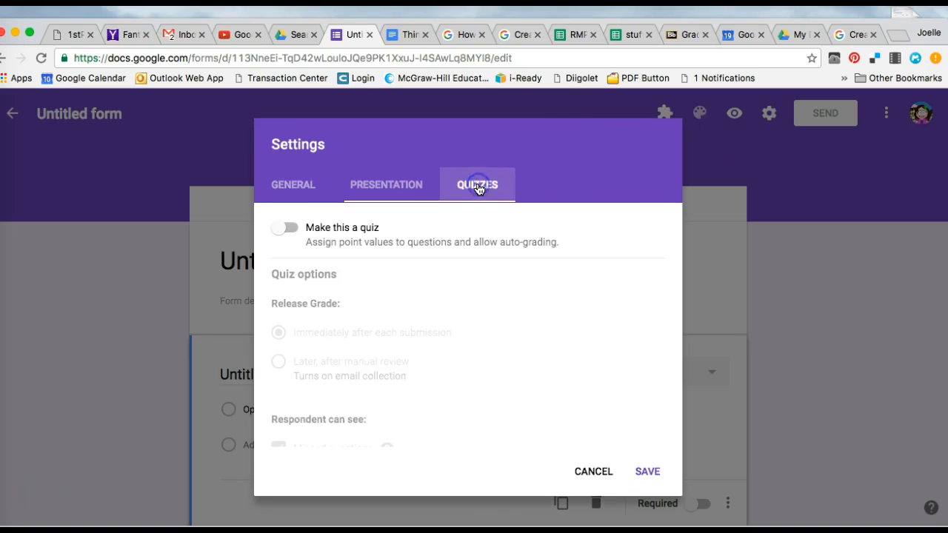
pyautogui.click(297, 227)
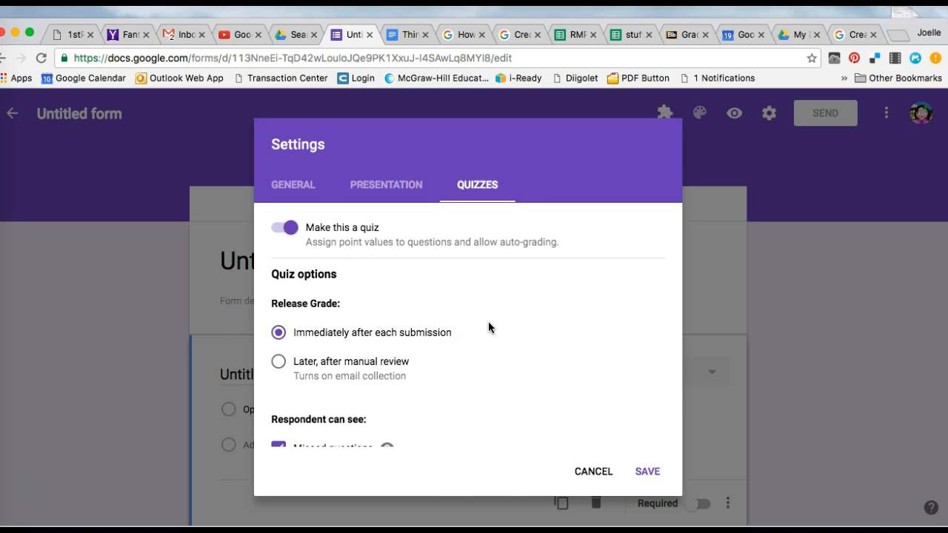
pyautogui.scroll(-2, 488, 327)
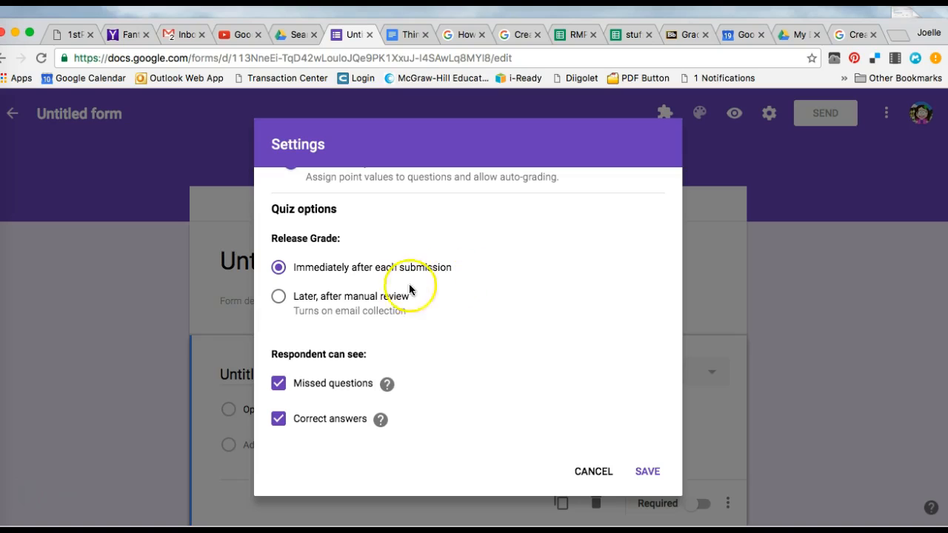
pyautogui.click(280, 297)
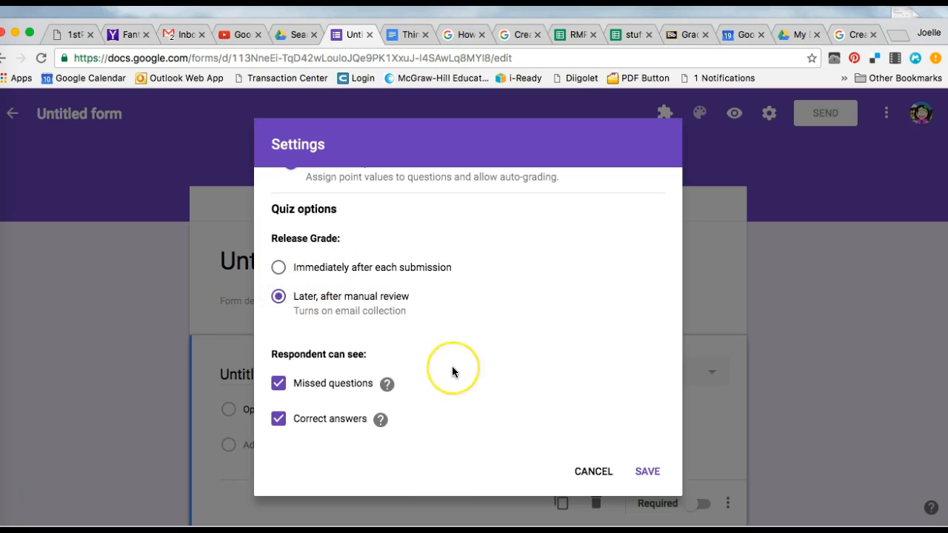
pyautogui.scroll(-2, 452, 366)
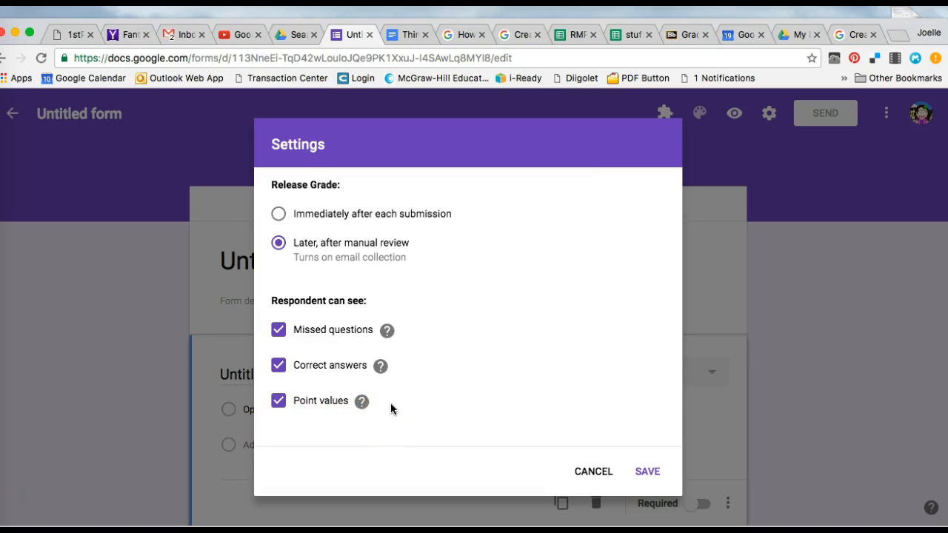
# - Keep missed questions, correct answers and point values visible to respondents, and save the quiz settings
pyautogui.moveTo(387, 332)
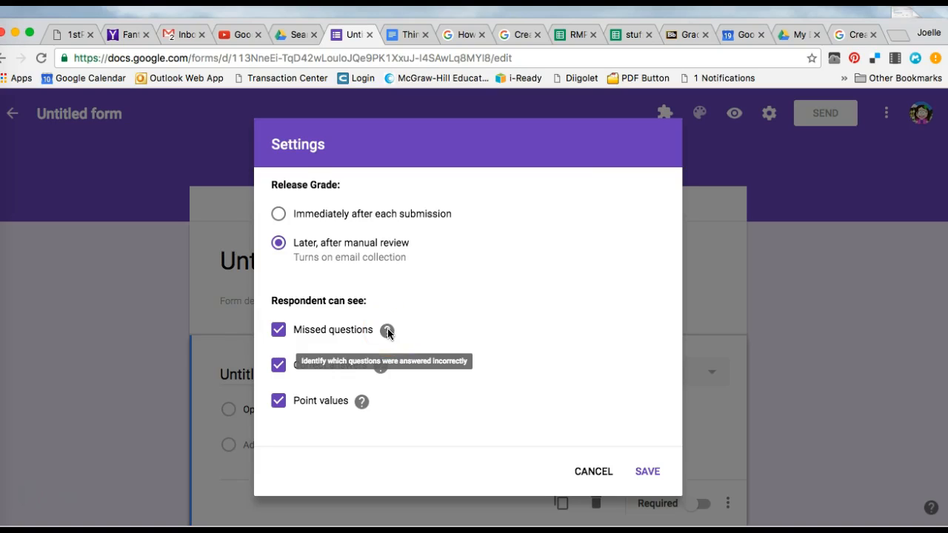
pyautogui.moveTo(381, 370)
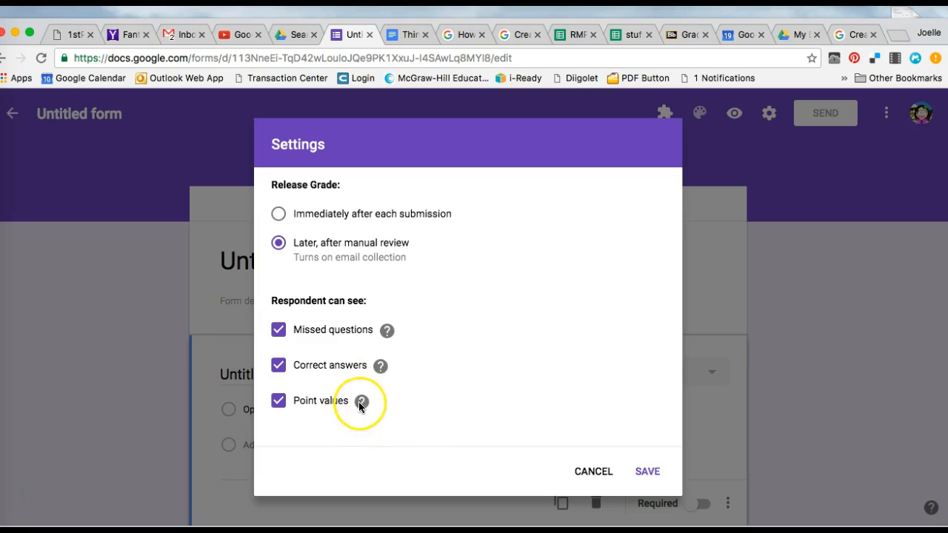
pyautogui.moveTo(360, 406)
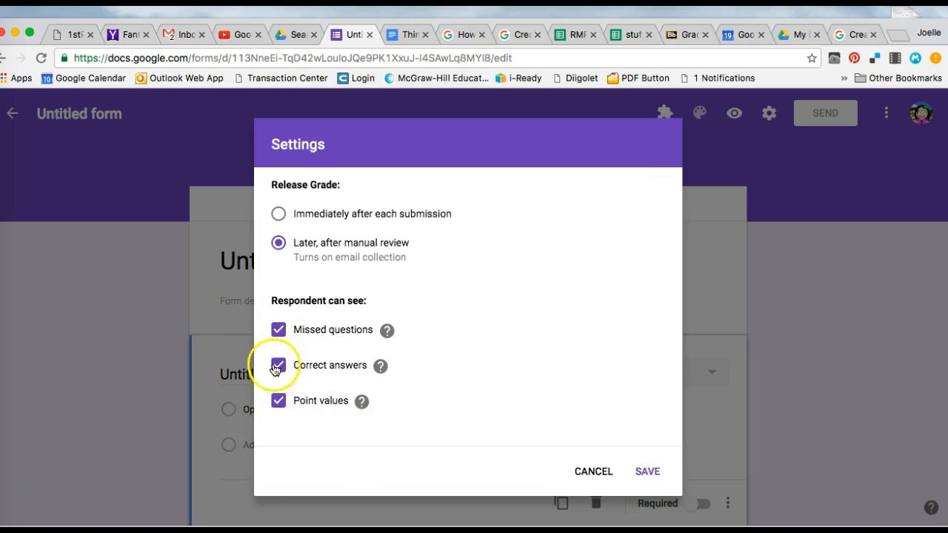
pyautogui.click(279, 402)
pyautogui.click(279, 402)
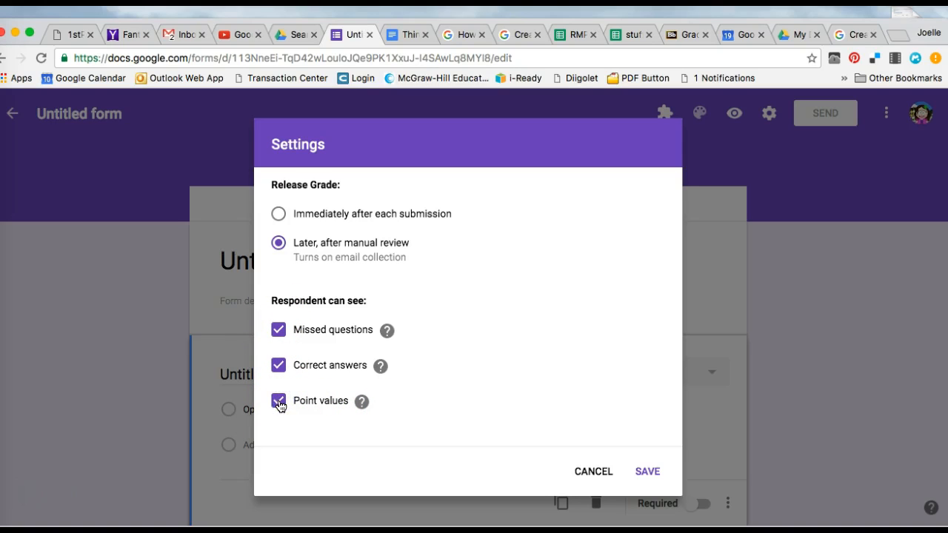
pyautogui.click(646, 471)
pyautogui.click(648, 472)
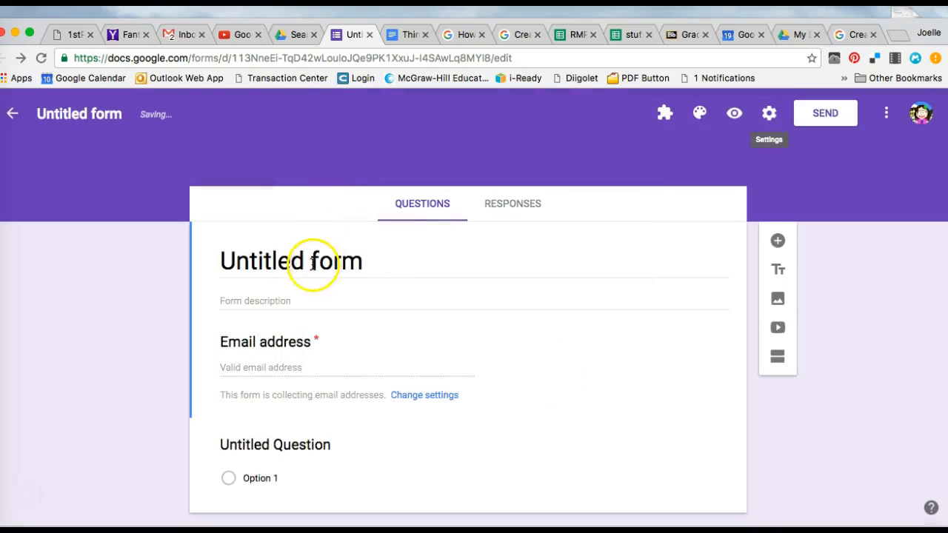
# - Title the form "Math Quiz"
pyautogui.click(311, 258)
pyautogui.write('Mat')
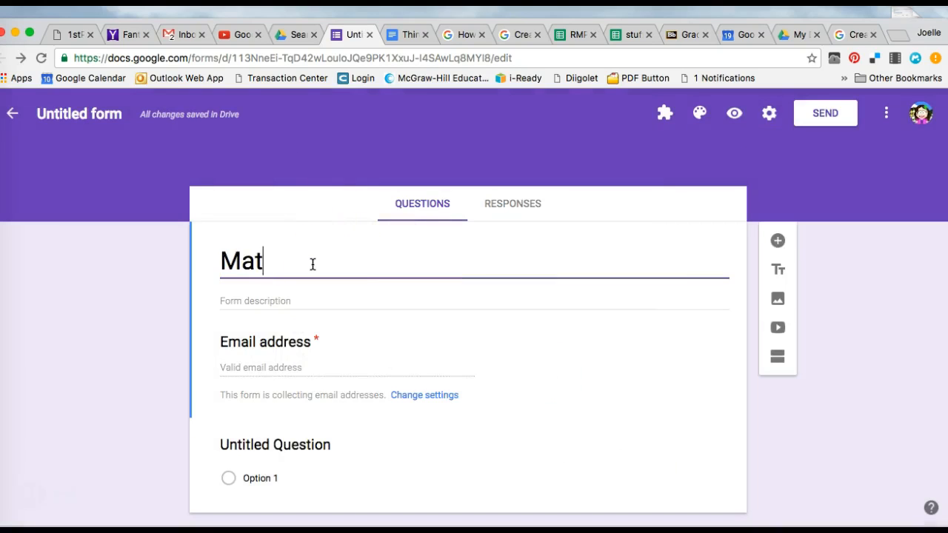
pyautogui.write('h Quiz')
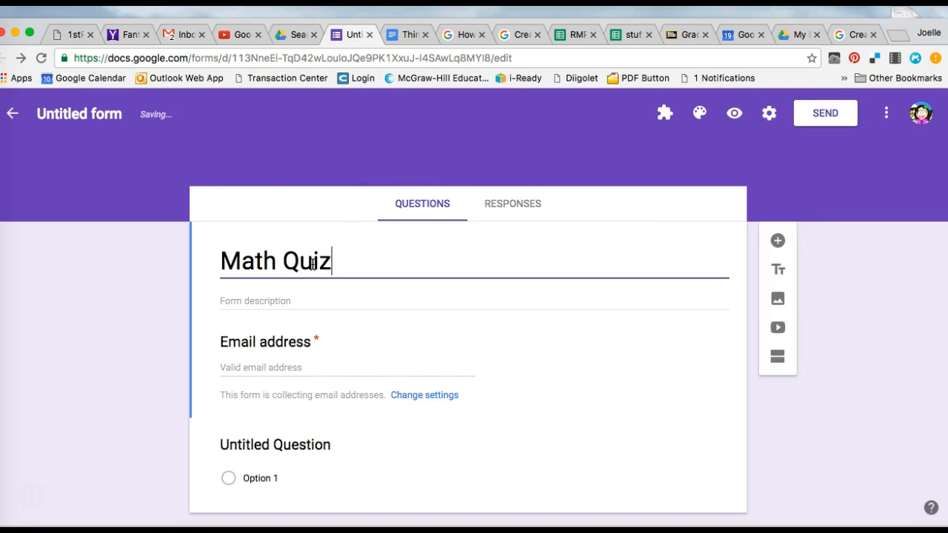
pyautogui.click(338, 364)
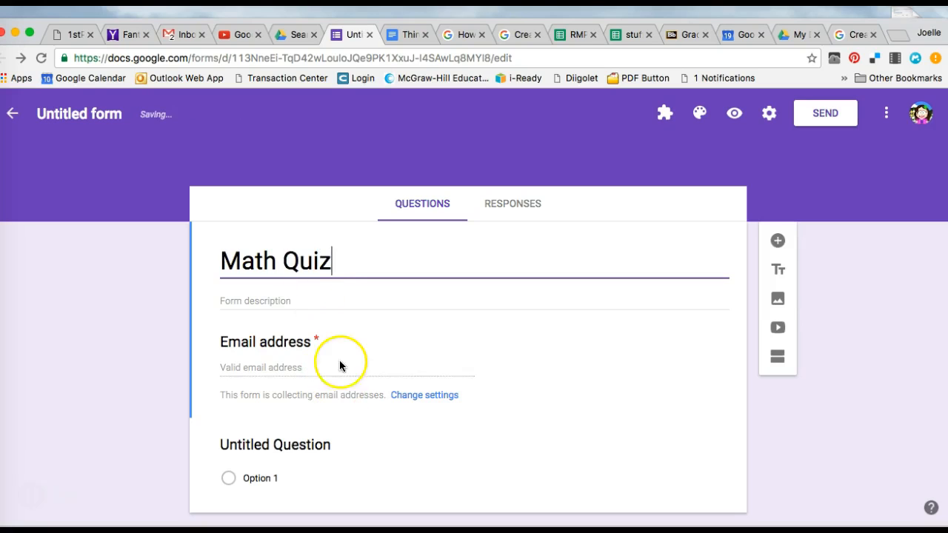
pyautogui.click(211, 357)
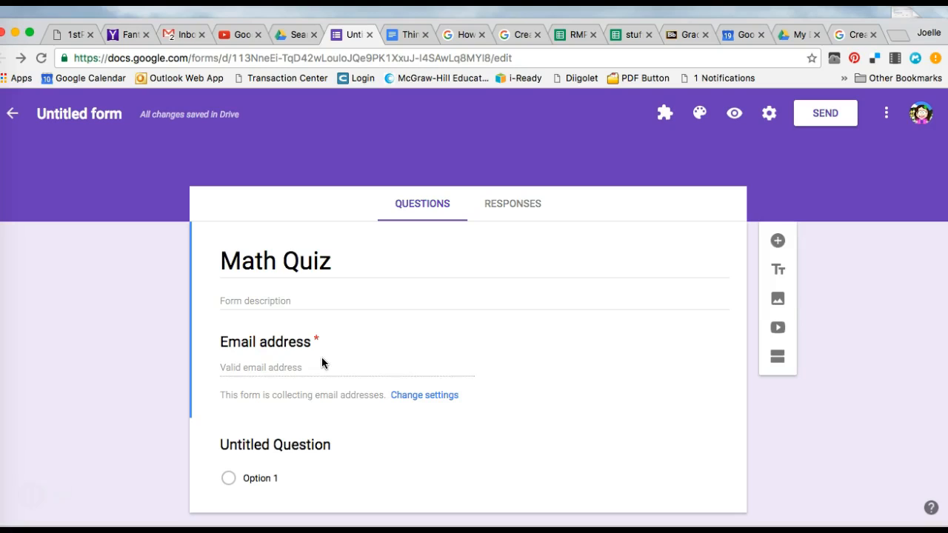
# - Set the untitled question's type to multiple choice and enter "What is 10 +10" as its text
pyautogui.scroll(-1, 397, 421)
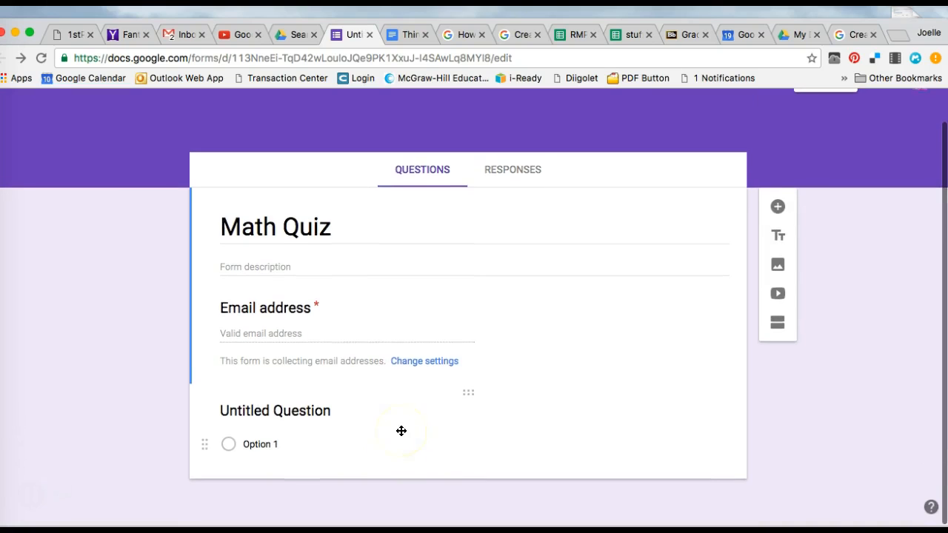
pyautogui.click(395, 420)
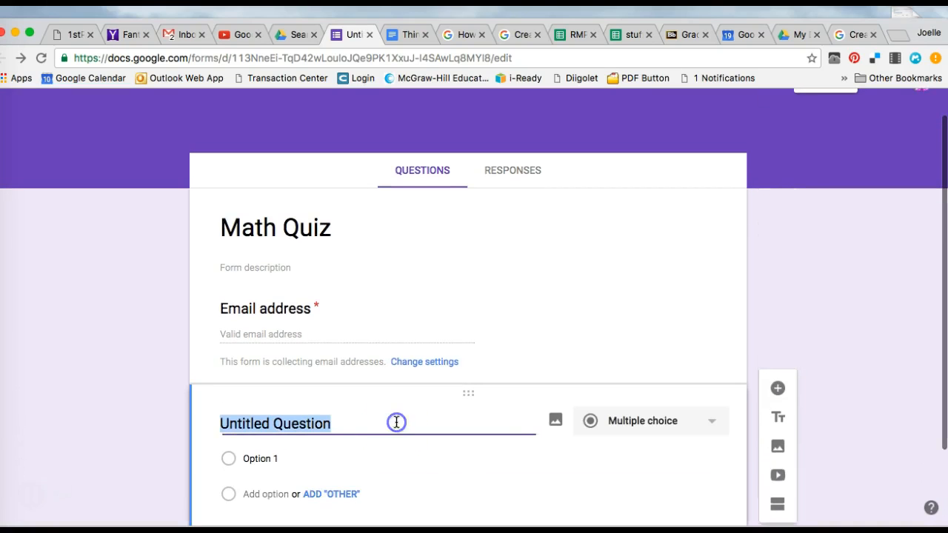
pyautogui.click(716, 427)
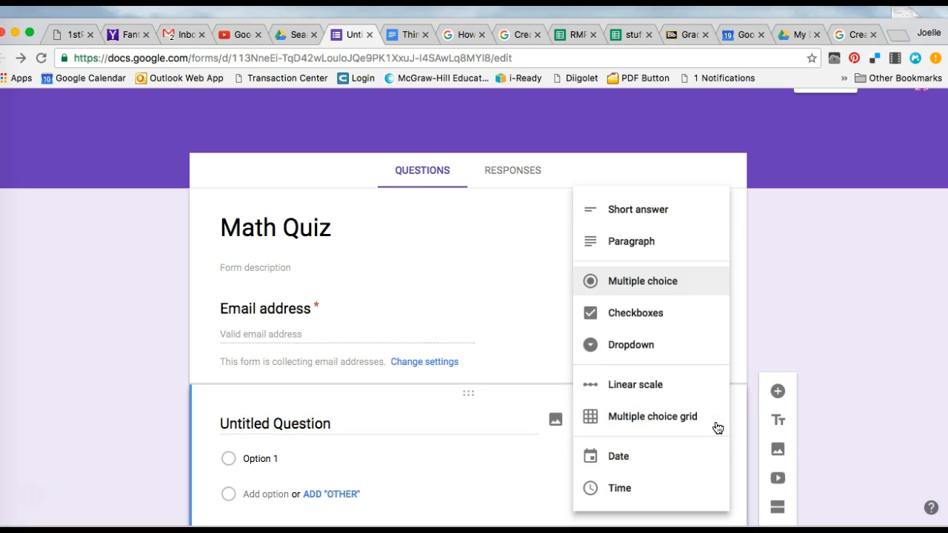
pyautogui.click(663, 281)
pyautogui.click(254, 422)
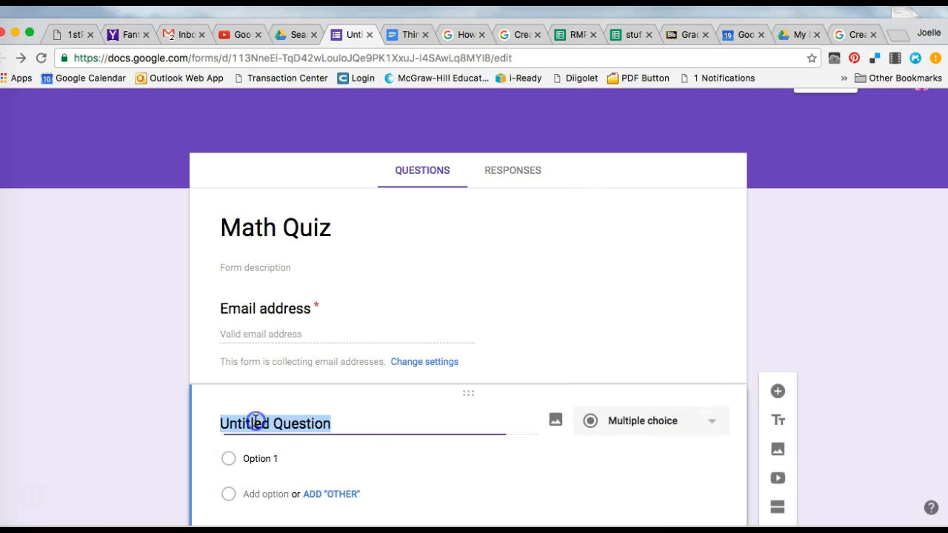
pyautogui.write('What is')
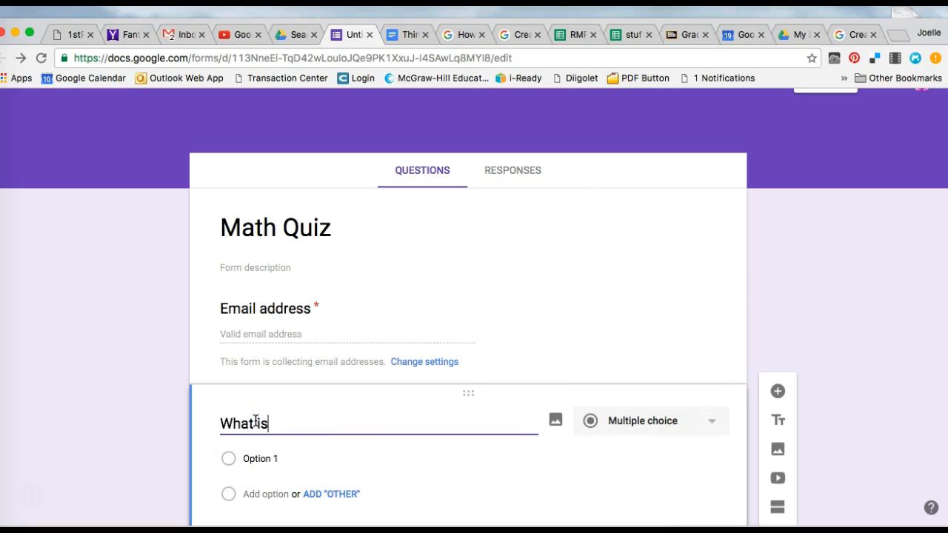
pyautogui.write(' 10 +10')
# - Enter the answer options 10, 20, 30 and "none of the above" for the 10 +10 question
pyautogui.click(271, 460)
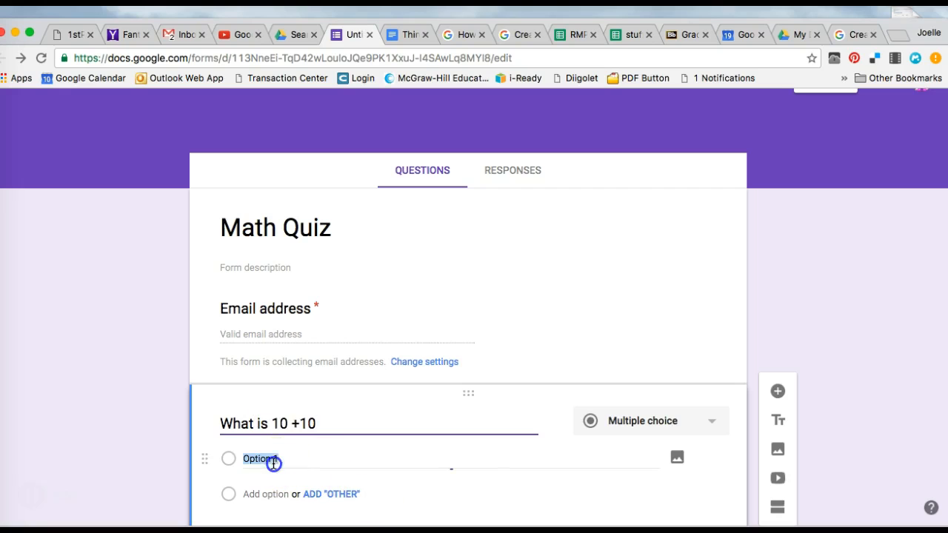
pyautogui.write('10')
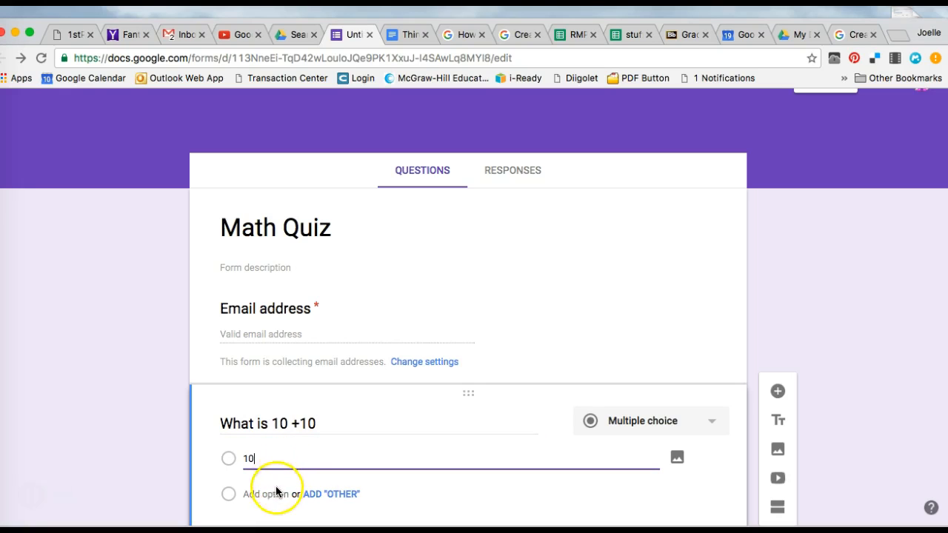
pyautogui.click(274, 494)
pyautogui.write('20')
pyautogui.scroll(-3, 274, 444)
pyautogui.click(285, 400)
pyautogui.write('30')
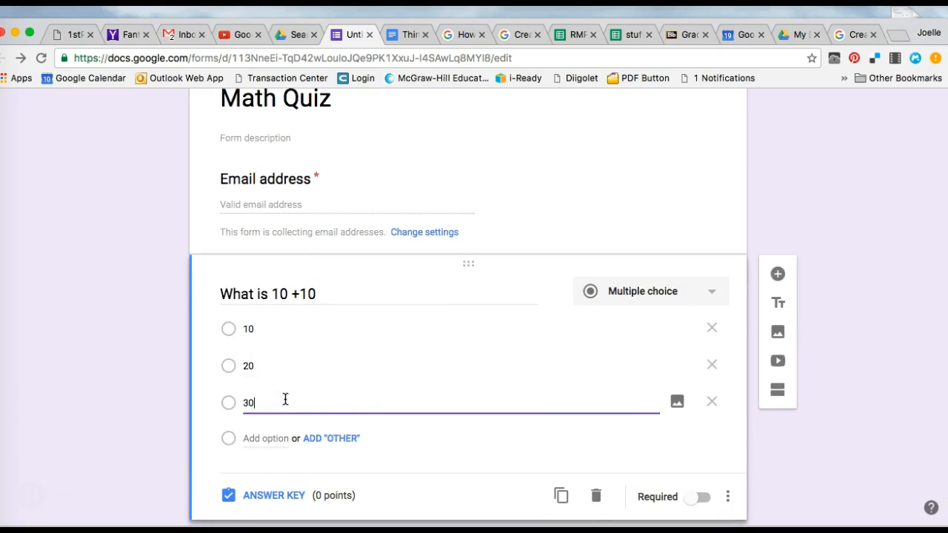
pyautogui.click(285, 437)
pyautogui.write('none of the abov')
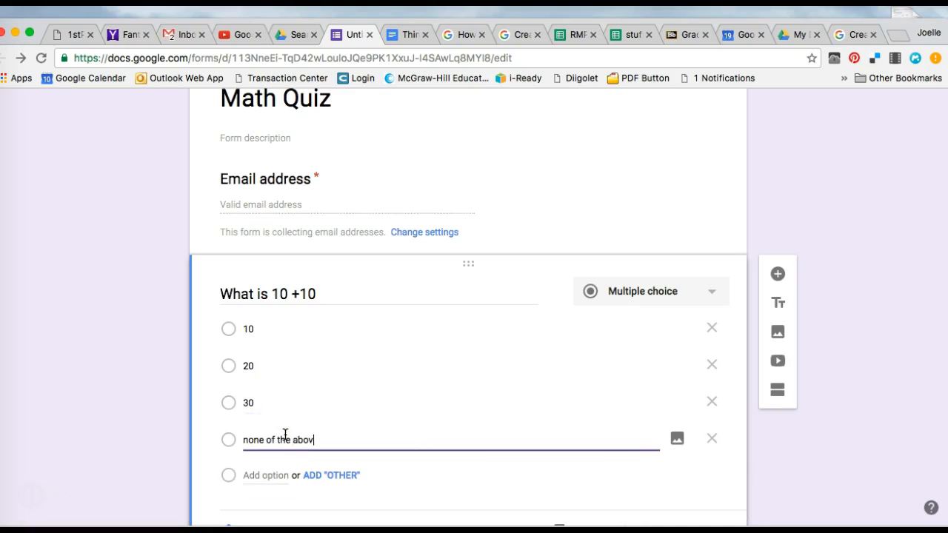
pyautogui.write('e')
pyautogui.scroll(-1, 484, 497)
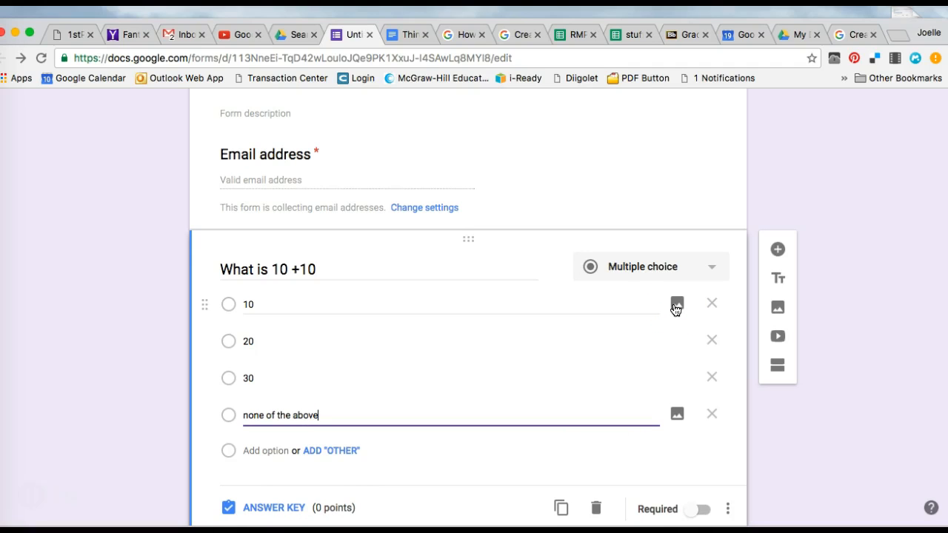
pyautogui.scroll(1, 675, 310)
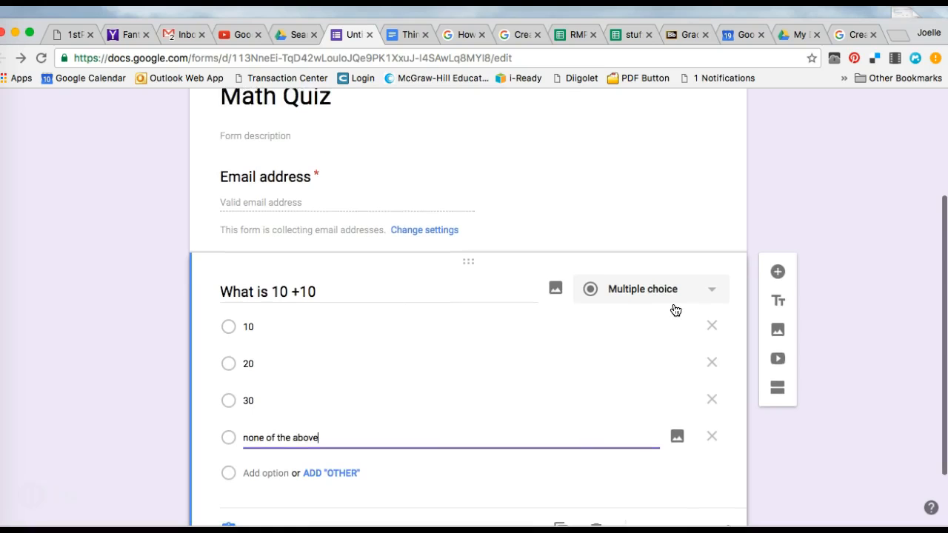
pyautogui.scroll(-3, 675, 309)
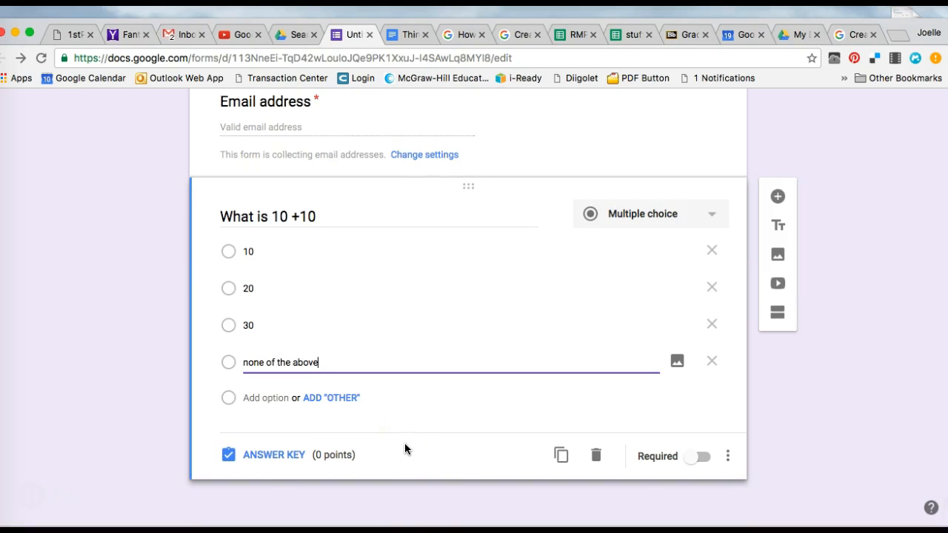
pyautogui.click(777, 290)
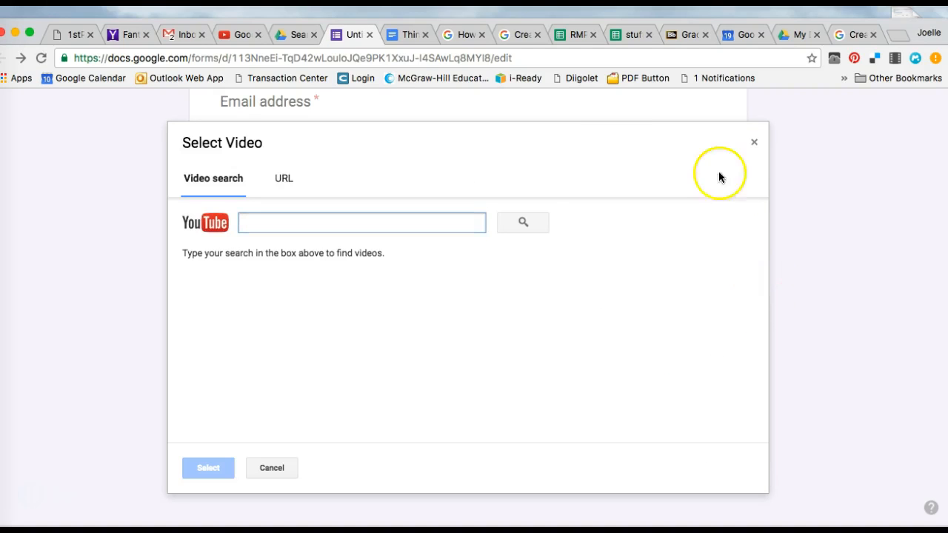
pyautogui.click(751, 142)
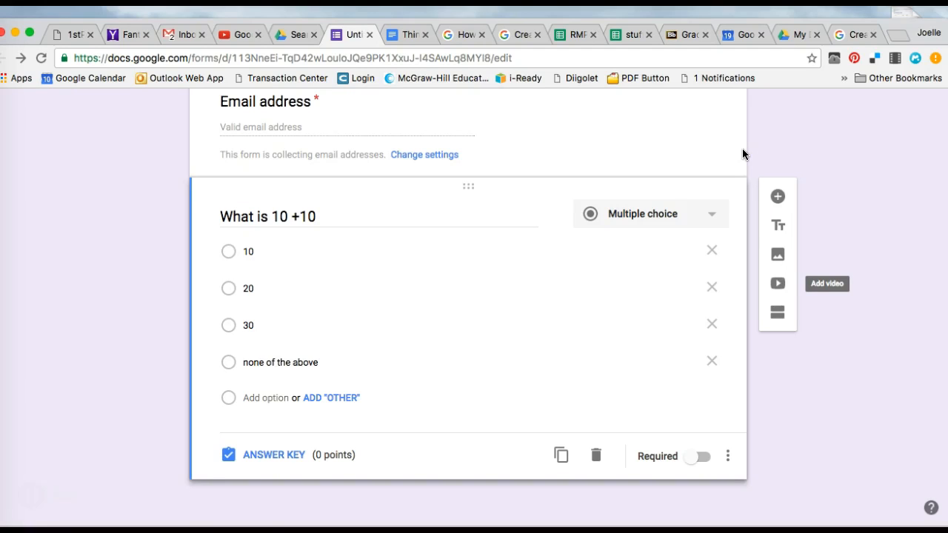
# - Mark 20 as the correct answer in the question's answer key and set its value to 2 points
pyautogui.click(278, 455)
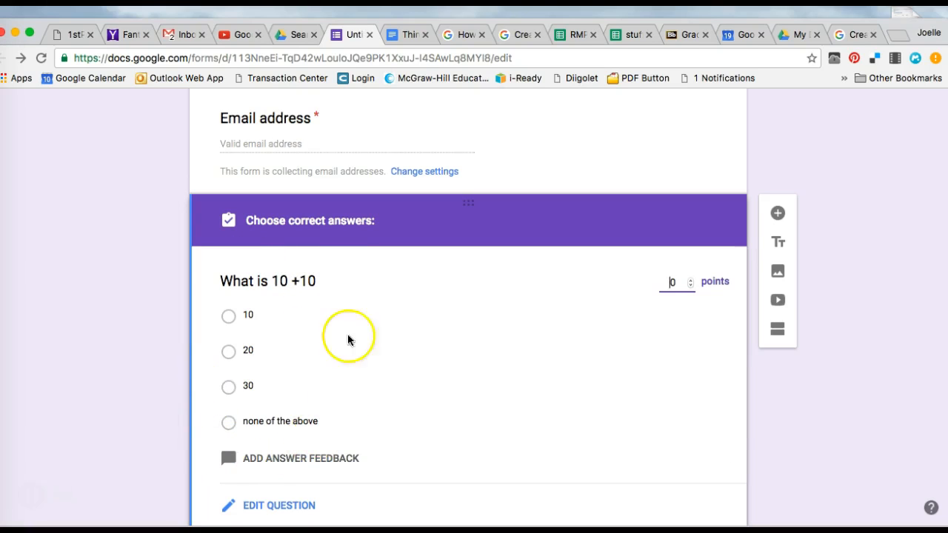
pyautogui.click(229, 352)
pyautogui.click(668, 282)
pyautogui.write('2')
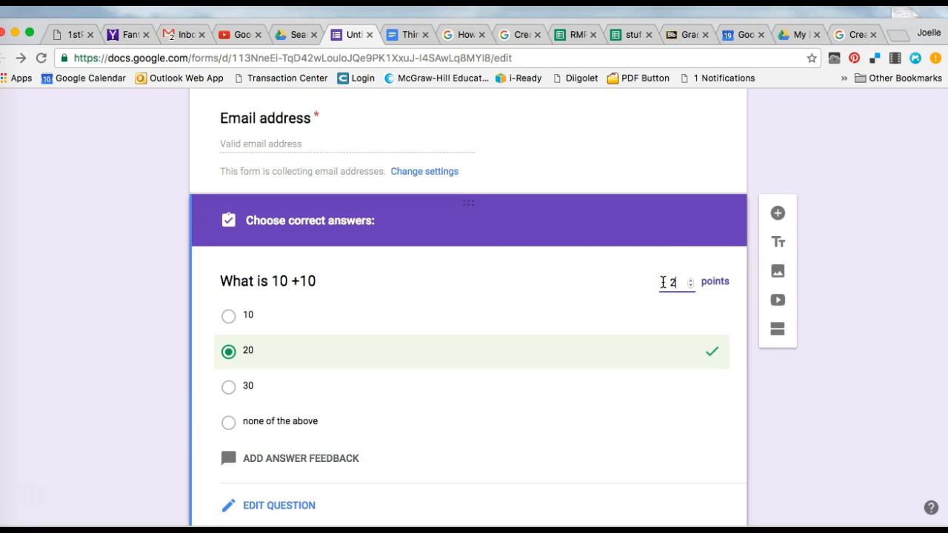
pyautogui.scroll(-1, 613, 417)
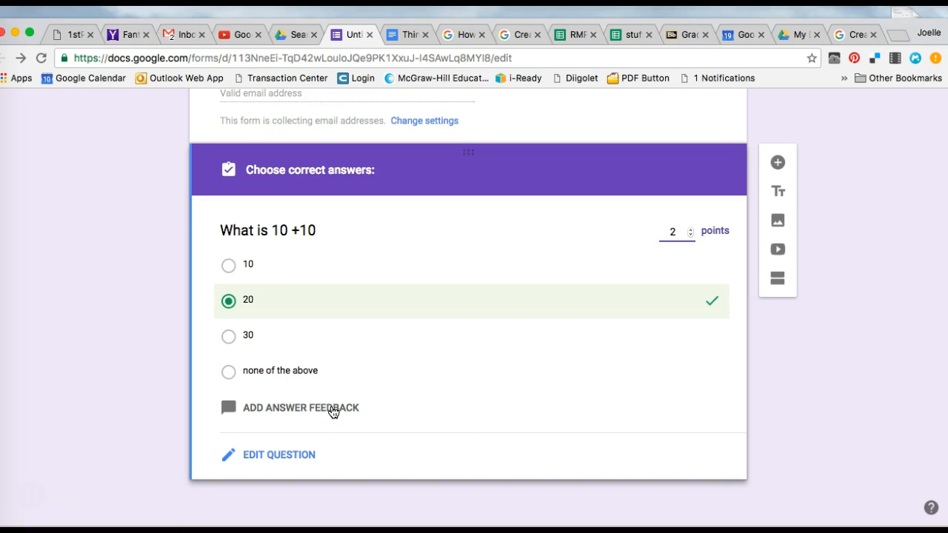
# - Add the answer feedback "Great Job!" for correct answers to the 10 +10 question and save it
pyautogui.click(333, 410)
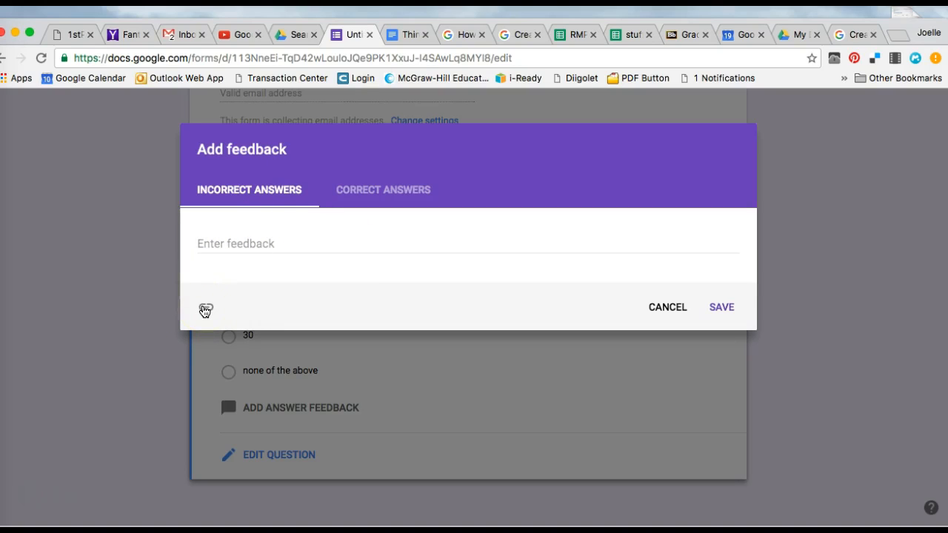
pyautogui.click(406, 185)
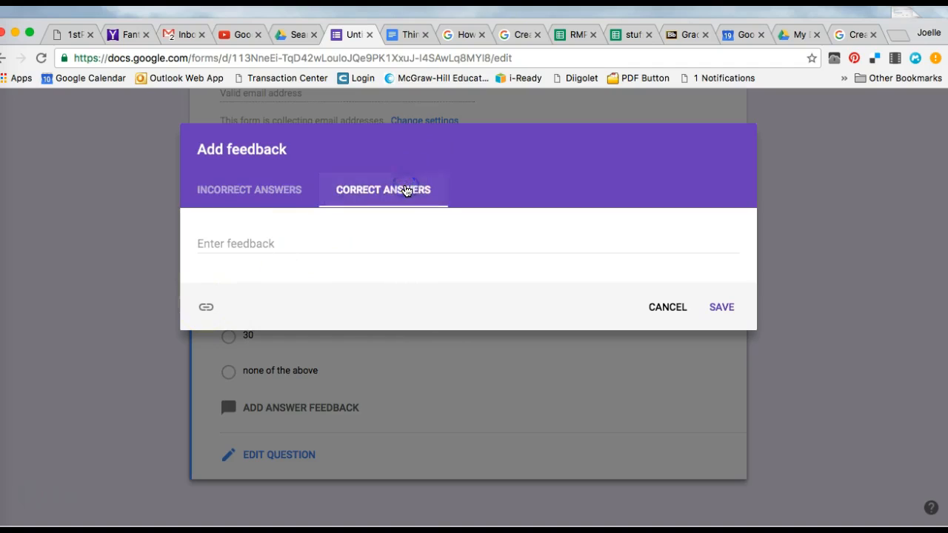
pyautogui.click(304, 237)
pyautogui.write('Great Job!')
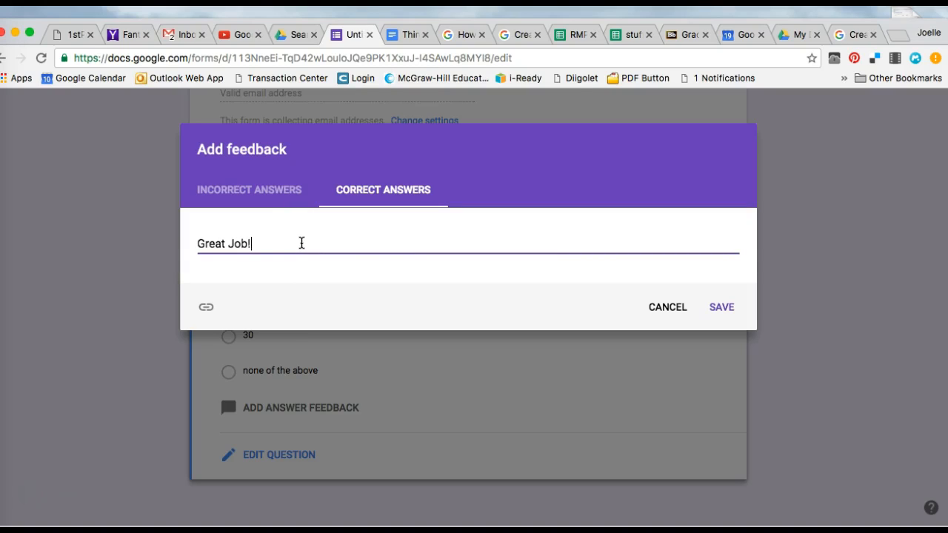
pyautogui.click(721, 307)
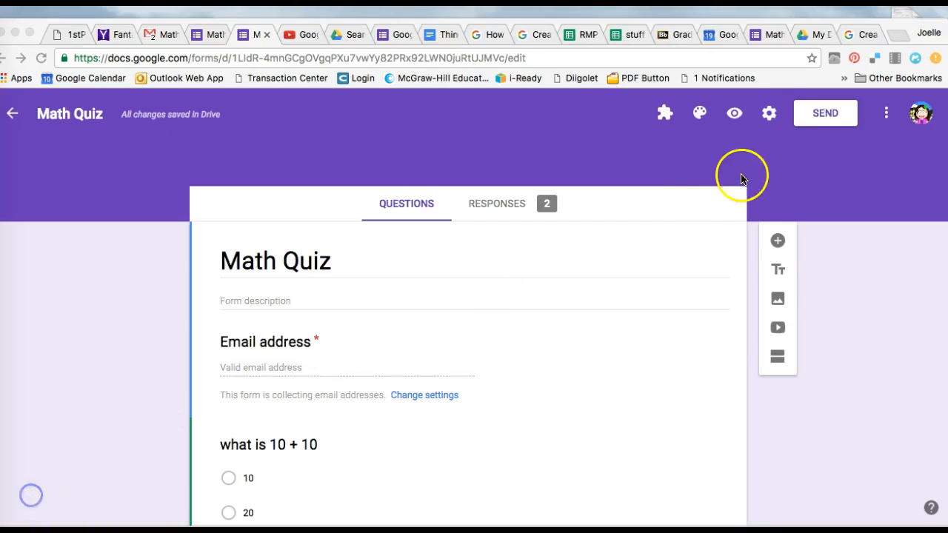
# - Review the grade release option in the Math Quiz form's quiz settings and save the settings
pyautogui.click(768, 113)
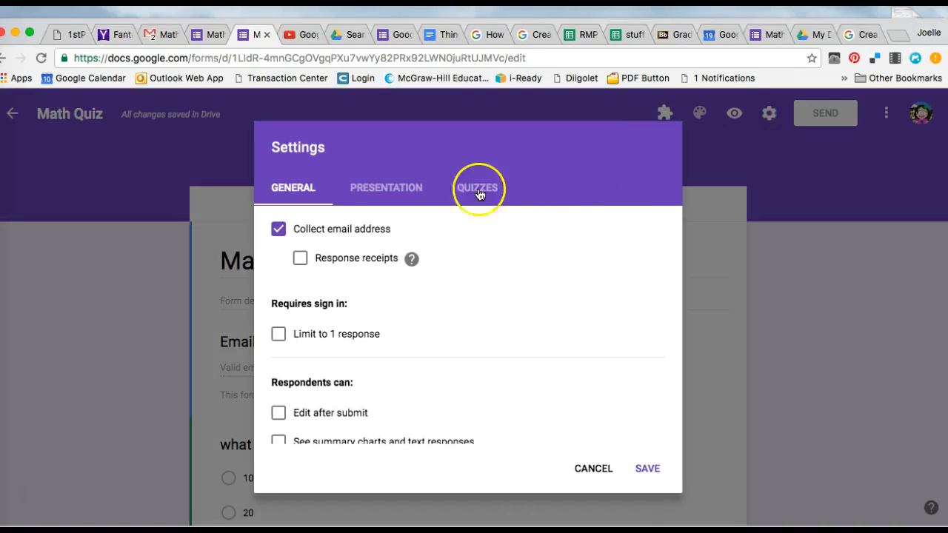
pyautogui.click(478, 188)
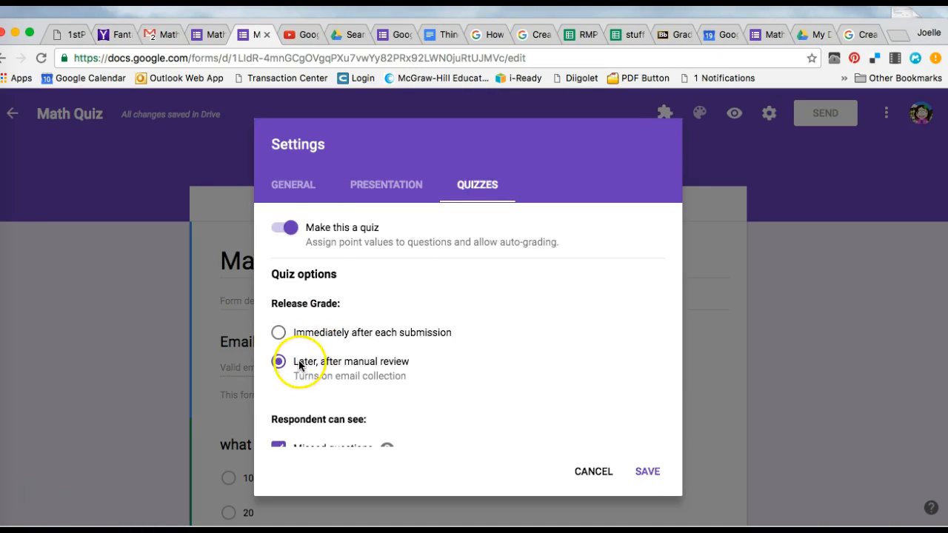
pyautogui.click(644, 472)
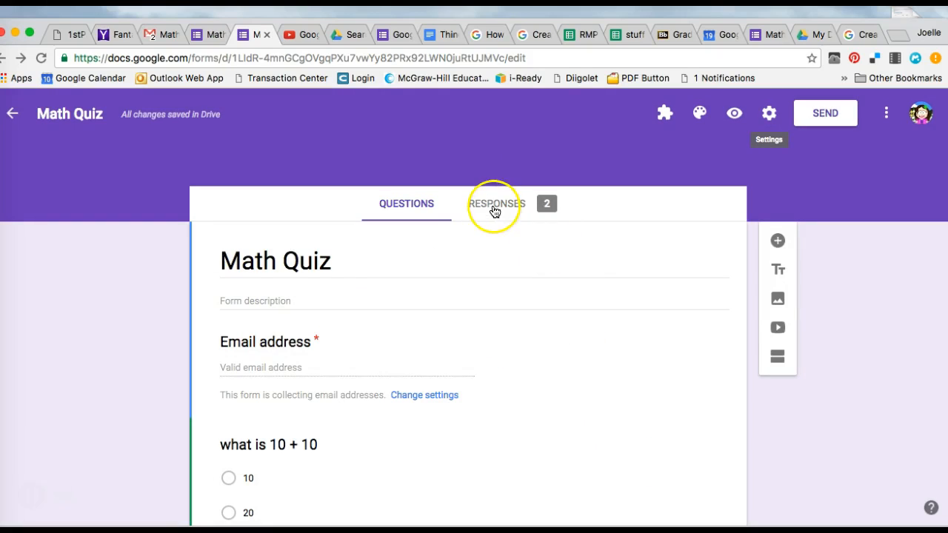
# - Examine the Math Quiz response summary and the first individual response
pyautogui.click(495, 212)
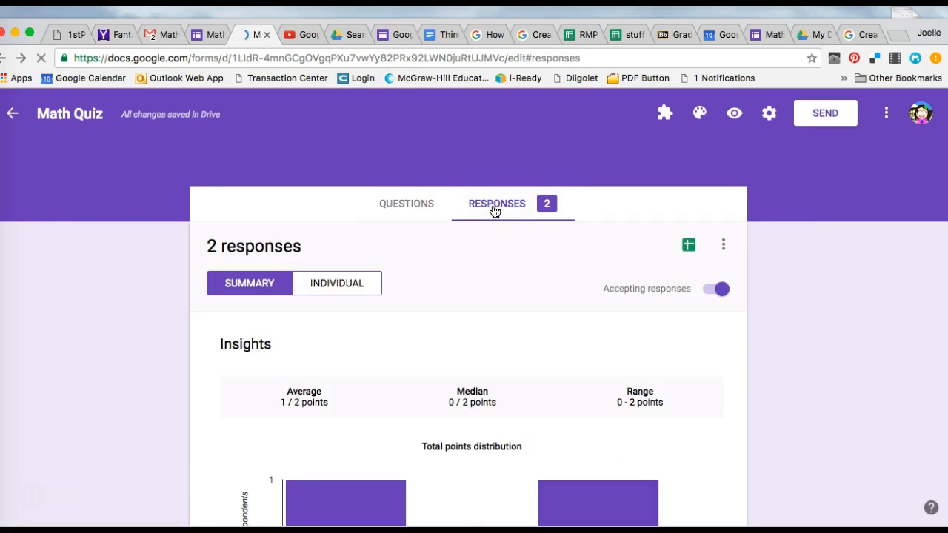
pyautogui.scroll(-3, 499, 333)
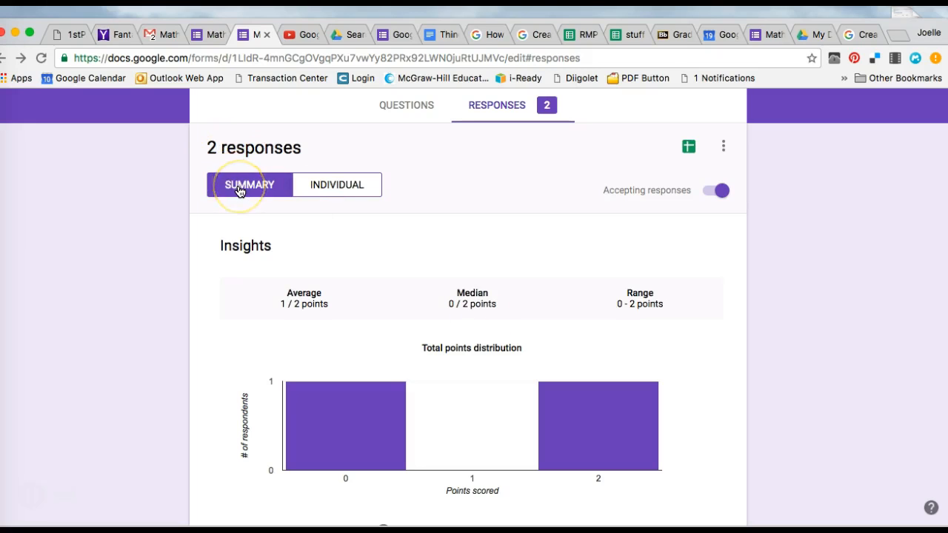
pyautogui.click(339, 189)
pyautogui.scroll(-2, 370, 282)
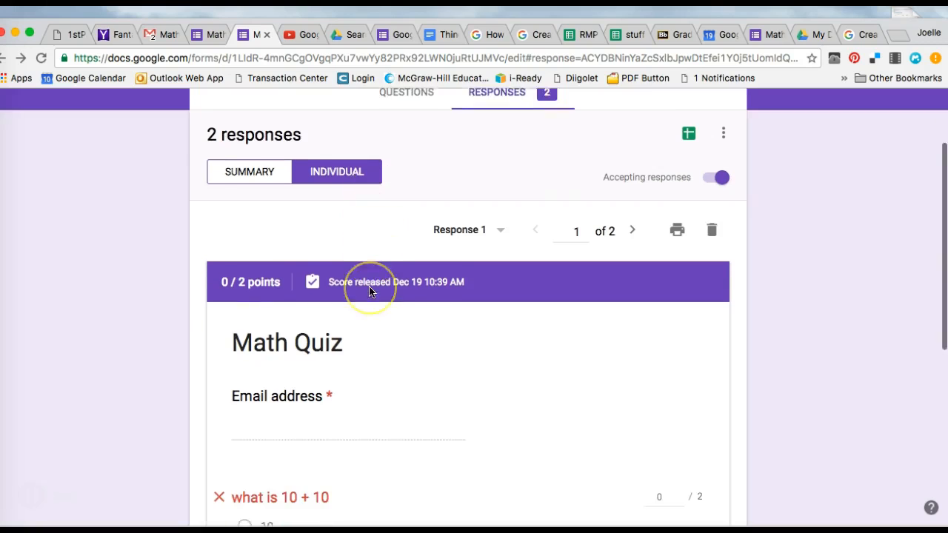
pyautogui.scroll(-1, 369, 292)
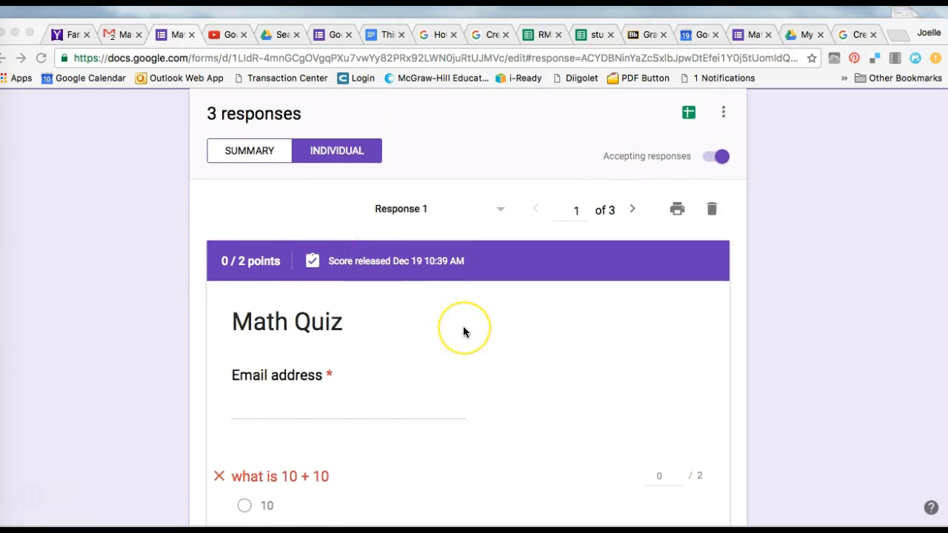
pyautogui.scroll(-2, 463, 331)
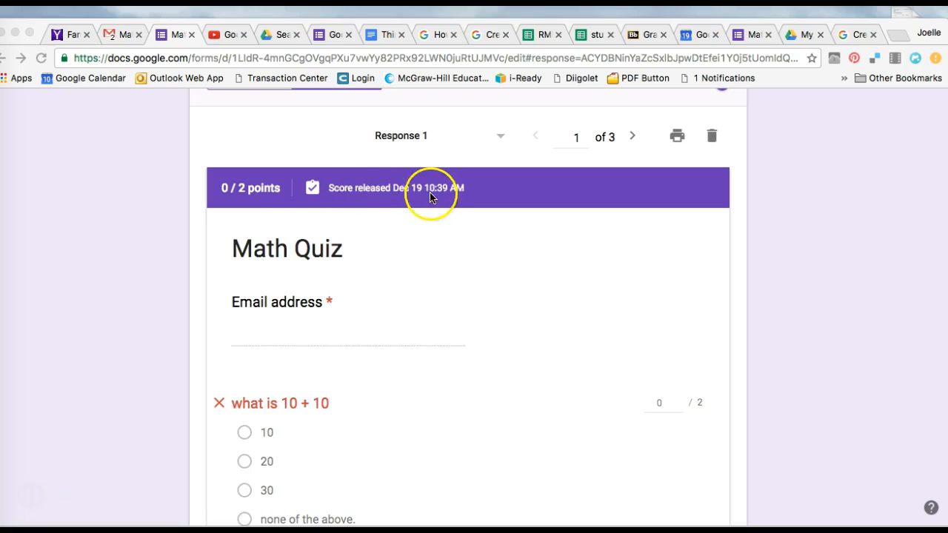
# - Go to the third individual response and release its score by email with the message "type here"
pyautogui.click(632, 138)
pyautogui.click(632, 138)
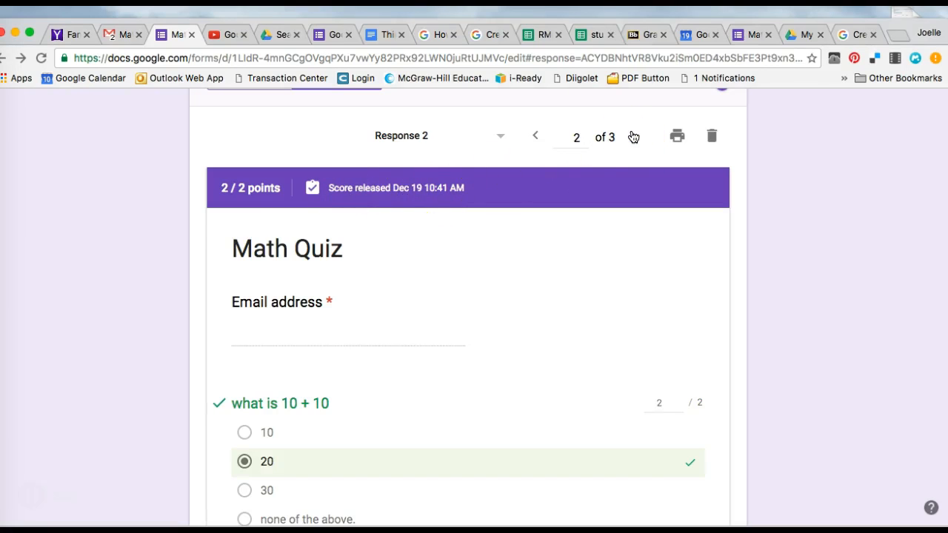
pyautogui.click(633, 136)
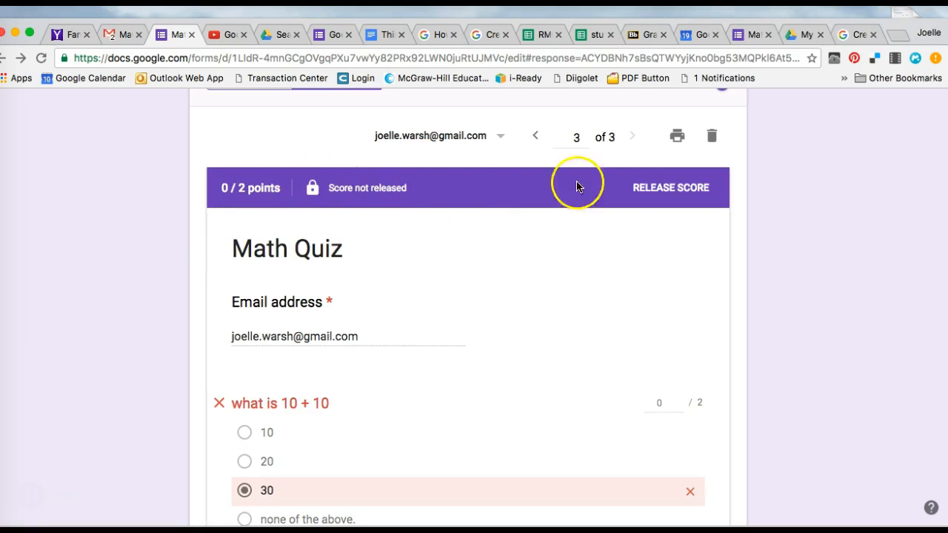
pyautogui.scroll(-2, 655, 191)
pyautogui.scroll(1, 658, 197)
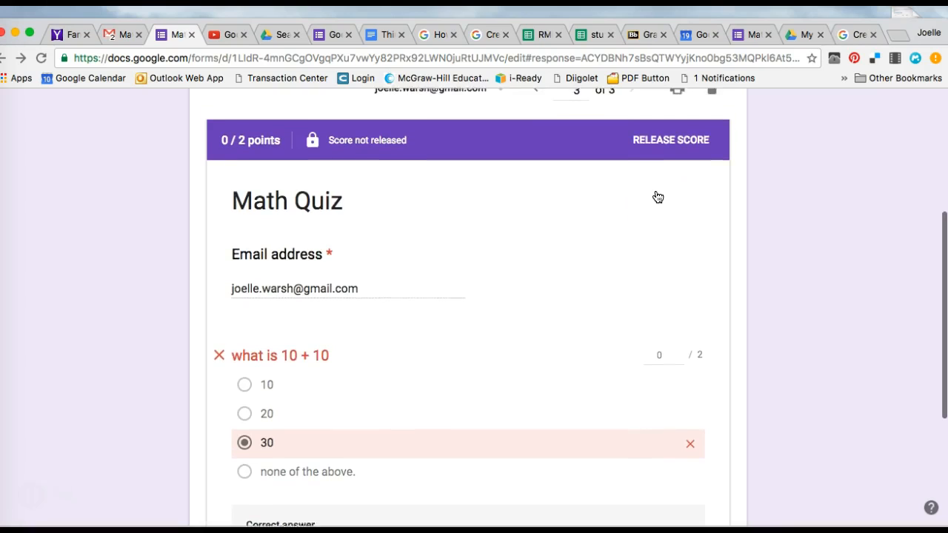
pyautogui.click(668, 144)
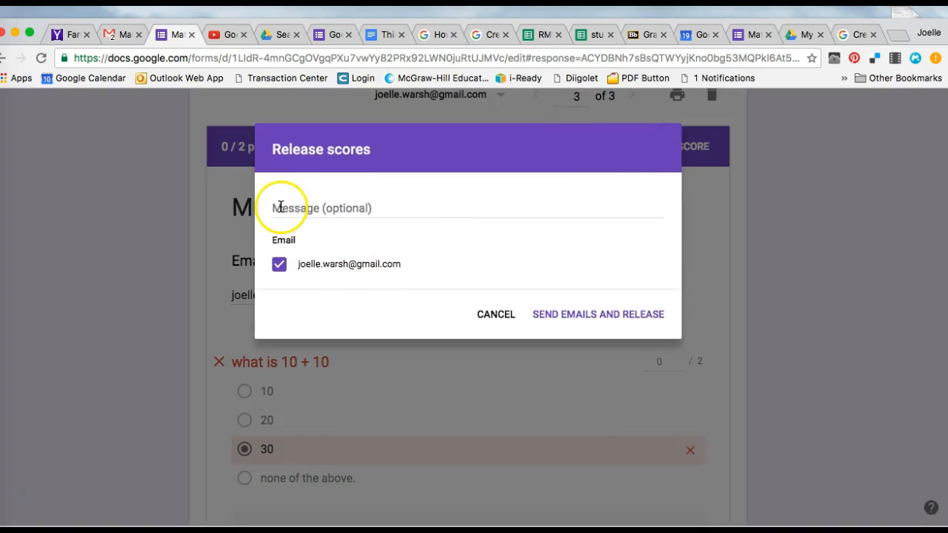
pyautogui.click(364, 207)
pyautogui.write('type here')
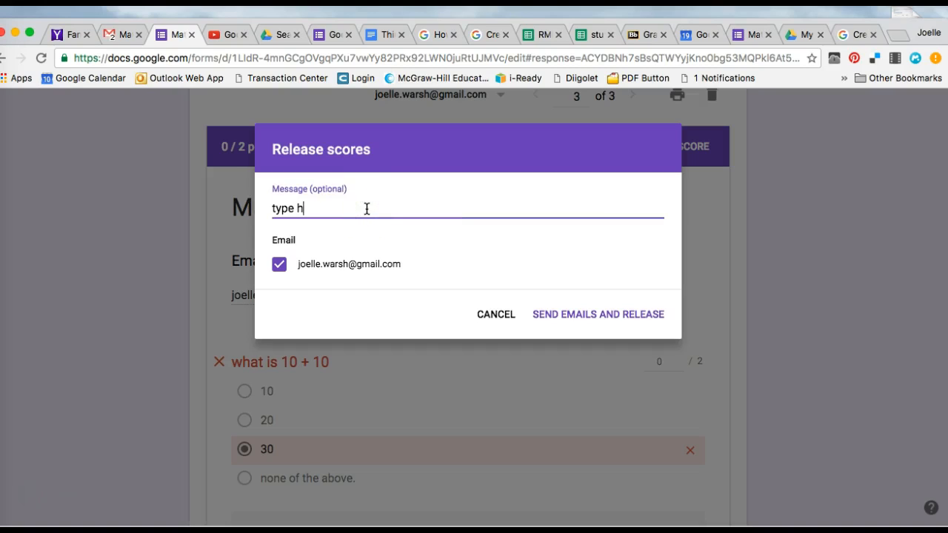
pyautogui.click(591, 317)
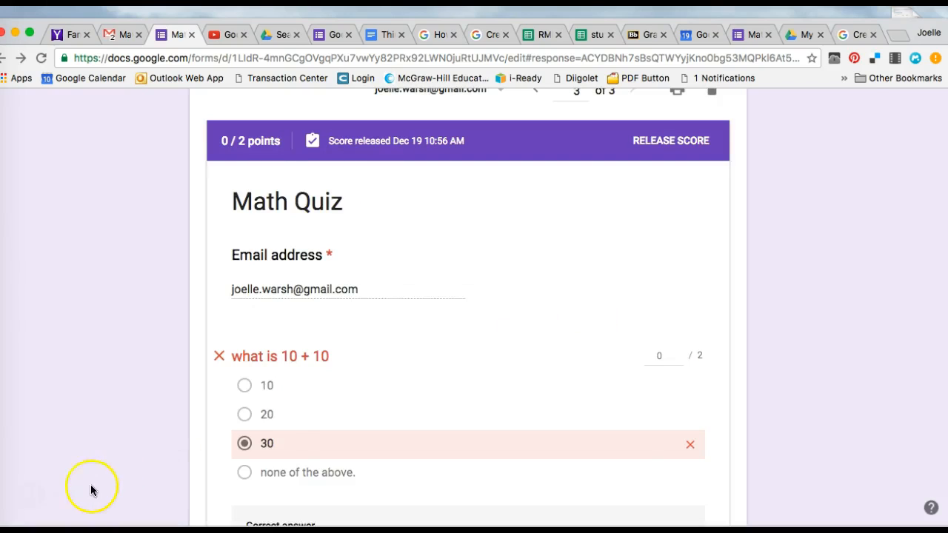
# - Examine the response summary's insights, frequently missed questions, released scores and answer distribution
pyautogui.click(29, 502)
pyautogui.click(262, 198)
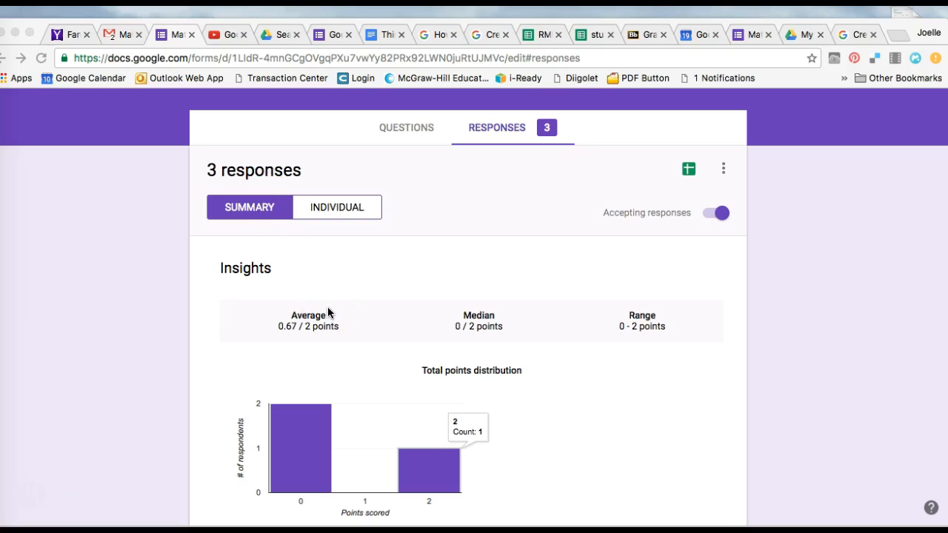
pyautogui.scroll(-5, 328, 313)
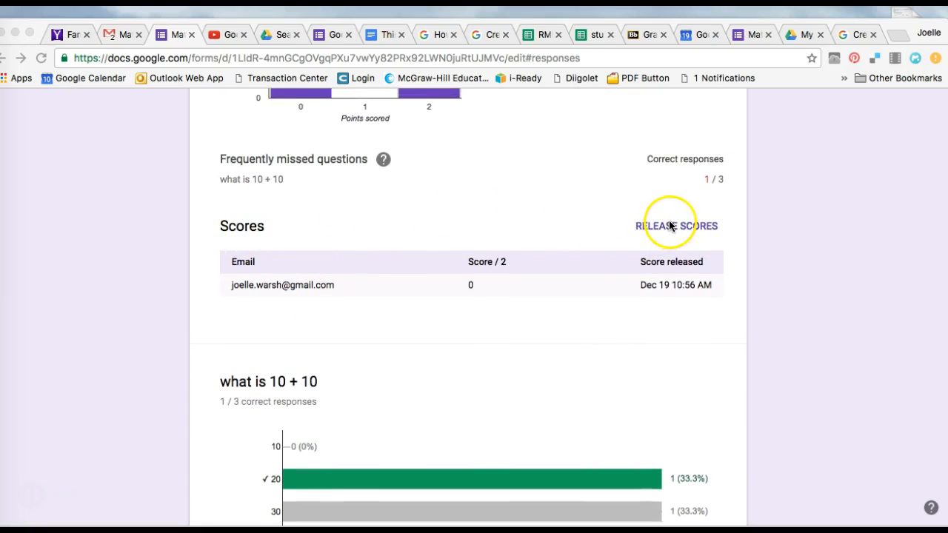
pyautogui.scroll(-2, 667, 226)
pyautogui.scroll(4, 668, 226)
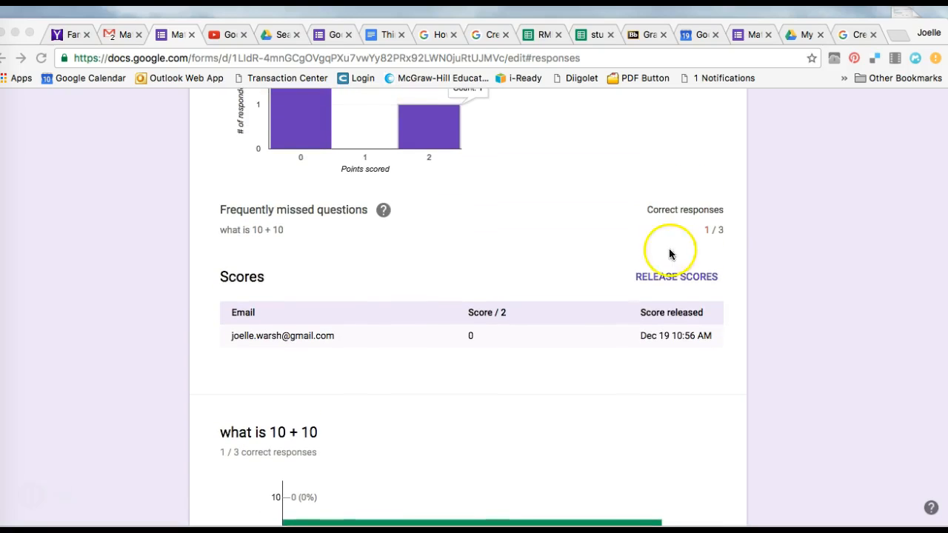